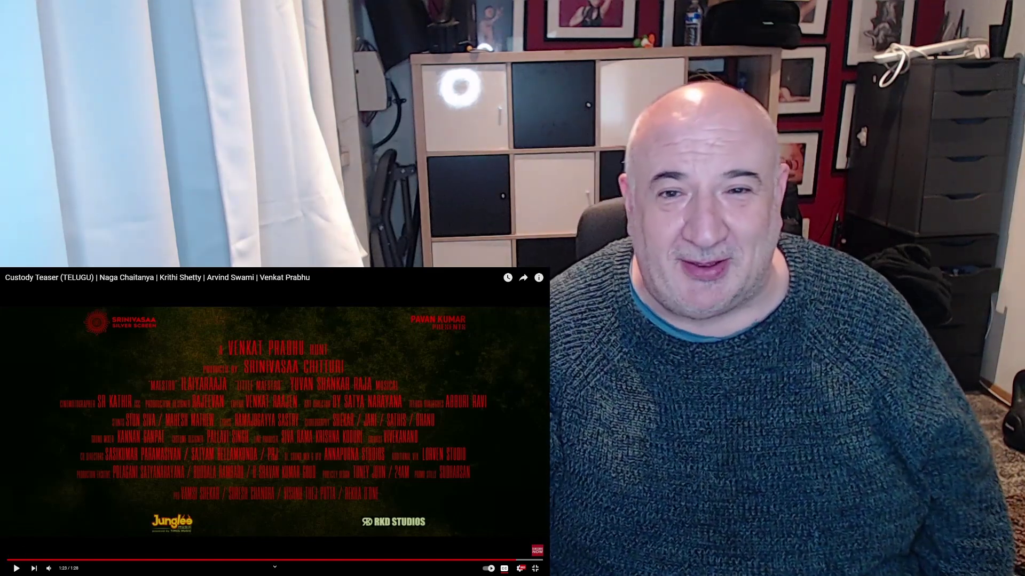
Step: Exit fullscreen, highlight the full Custody teaser title, and bring OBS Studio to the front
key(Escape)
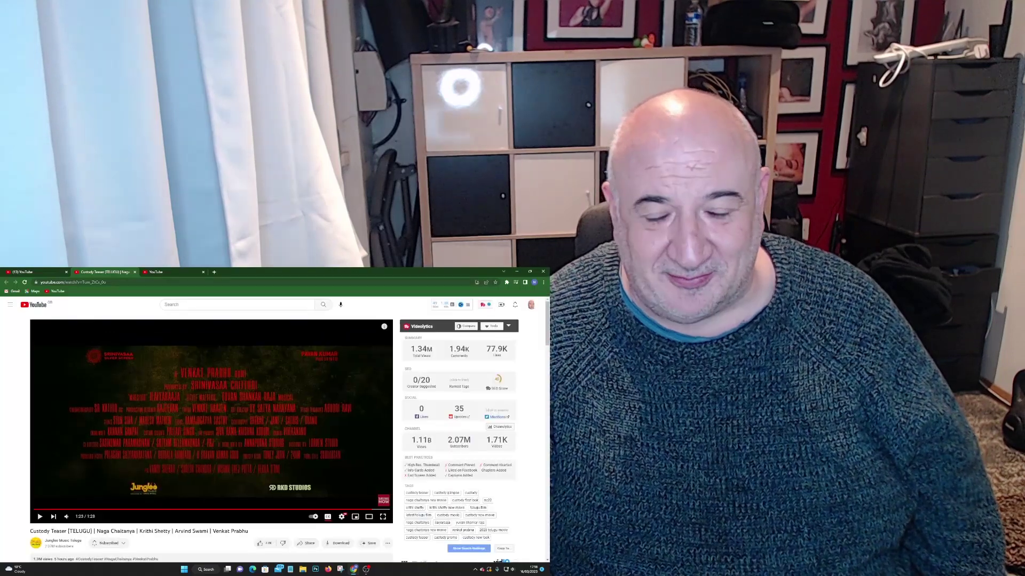
drag(30, 531, 248, 531)
right_click(249, 531)
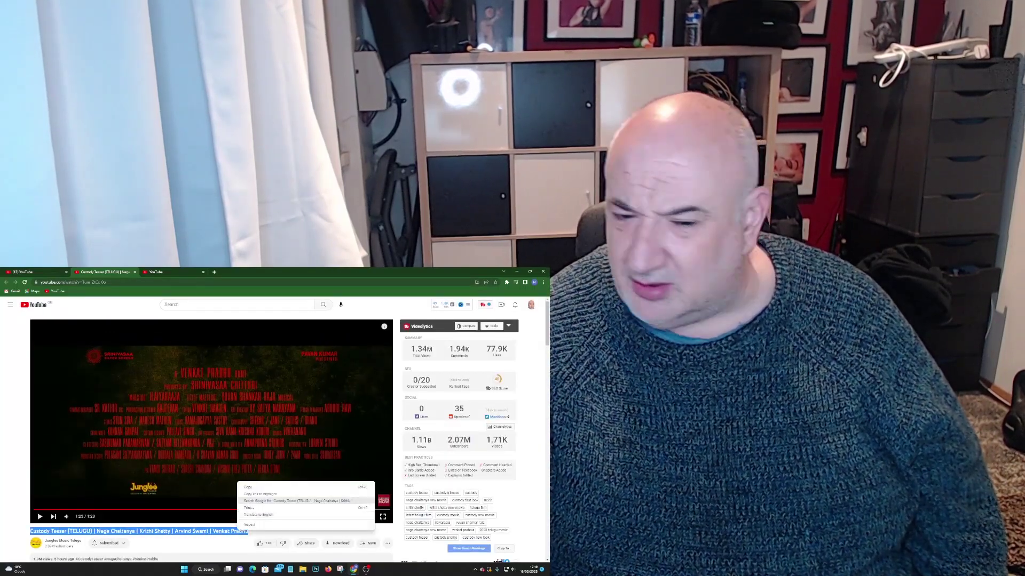
click(256, 487)
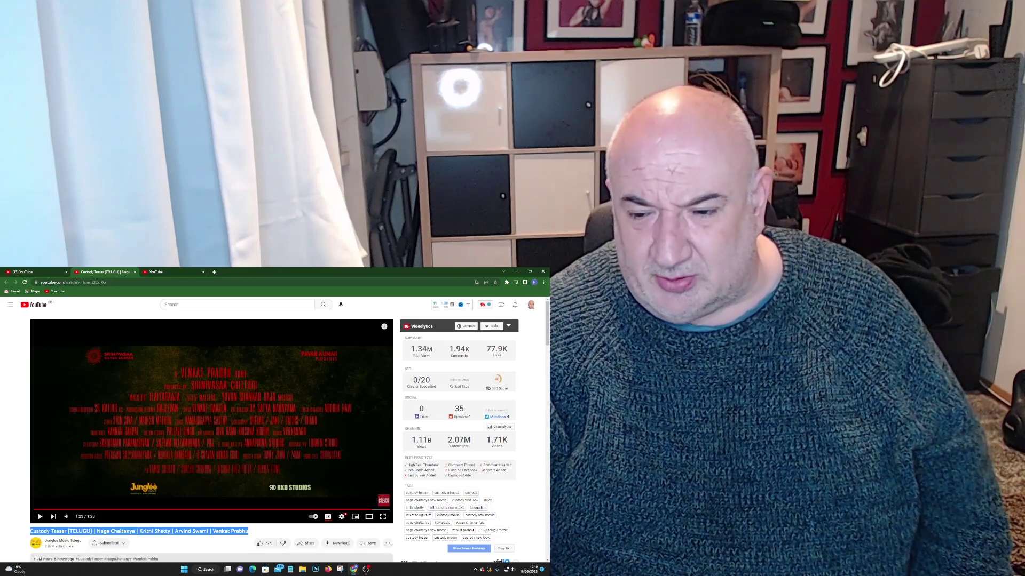
key(alt+Tab)
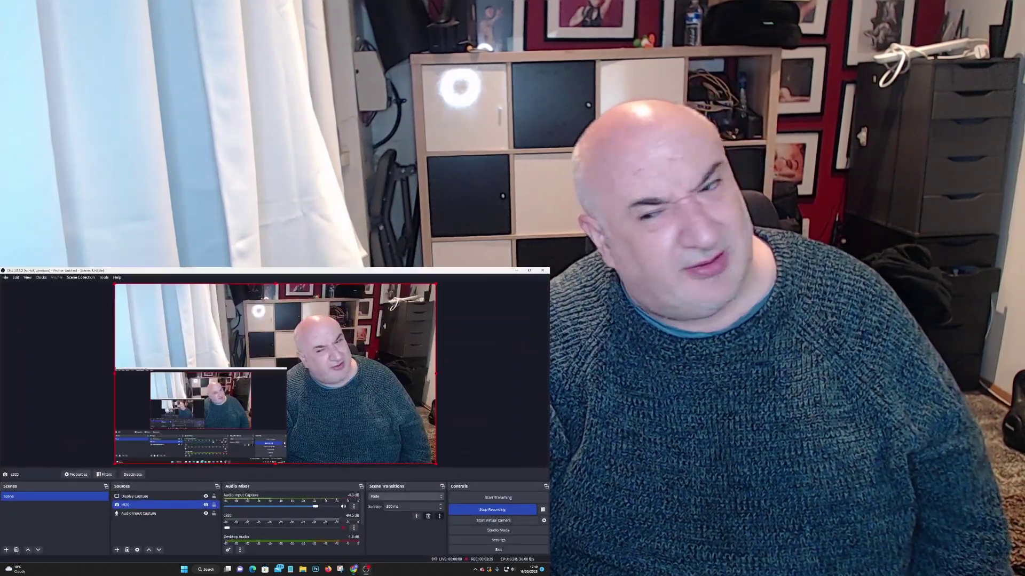